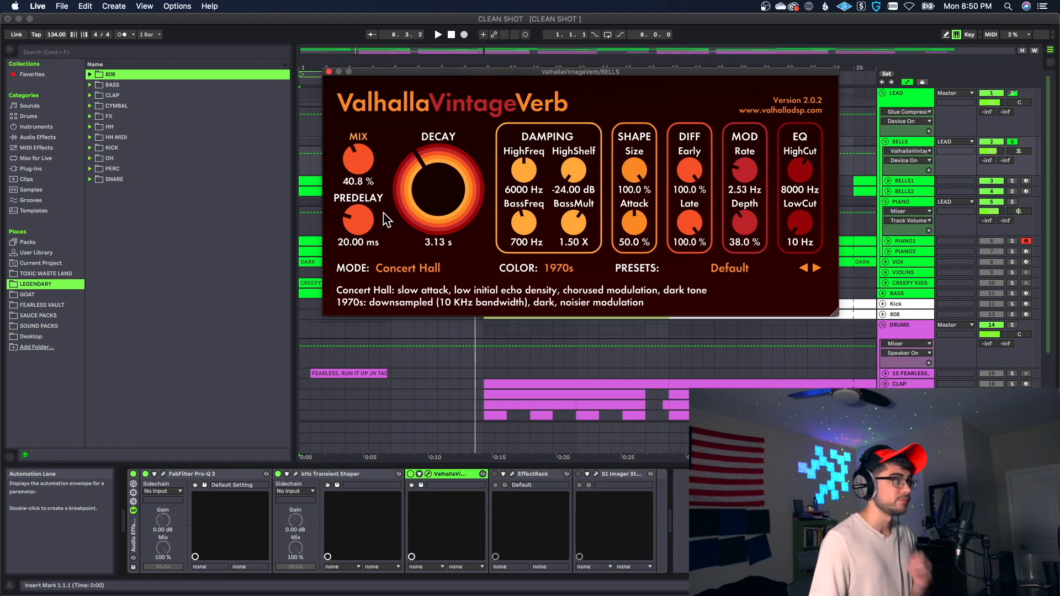
Switch on the ValhallaVintageVerb reverb on the BELLS group and play the section back to compare the sound.
left_click(408, 469)
key("space")
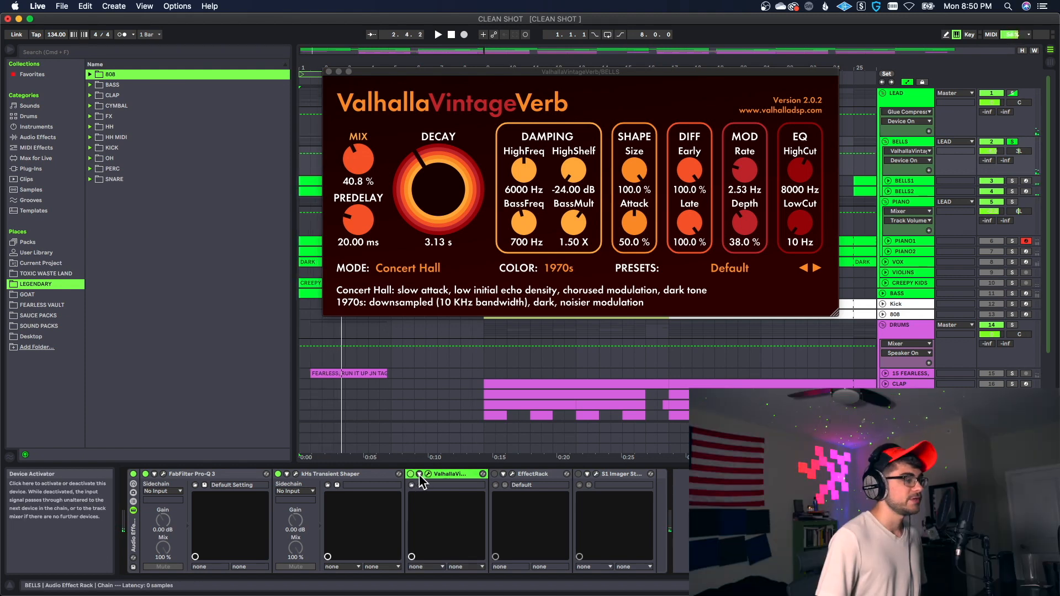
key("space")
key("space")
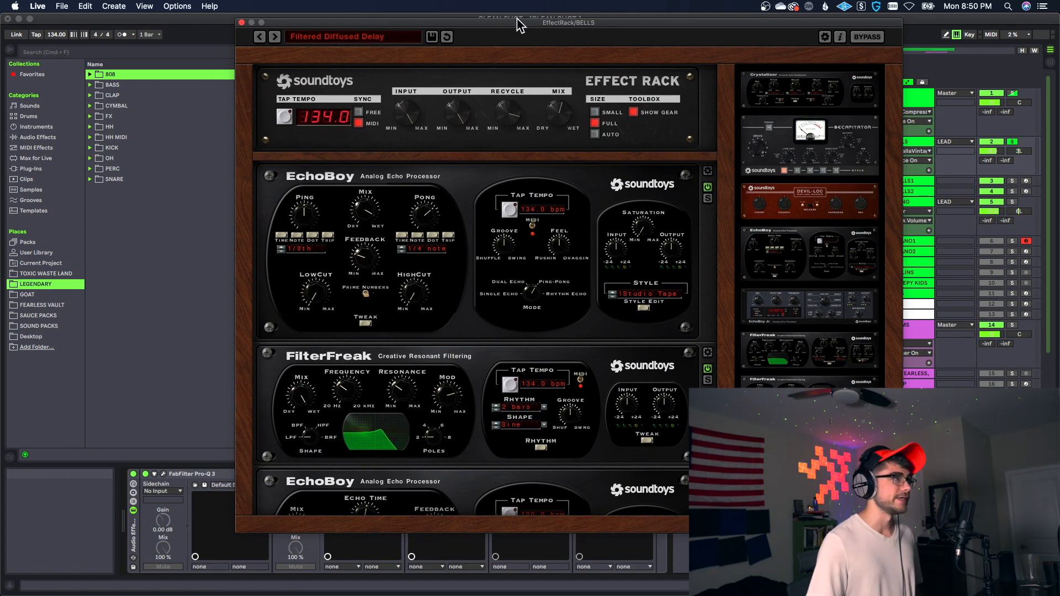
Look through the EffectRack's modules and preset categories on the BELLS group and switch the effect on.
left_click_drag(517, 25, 564, 28)
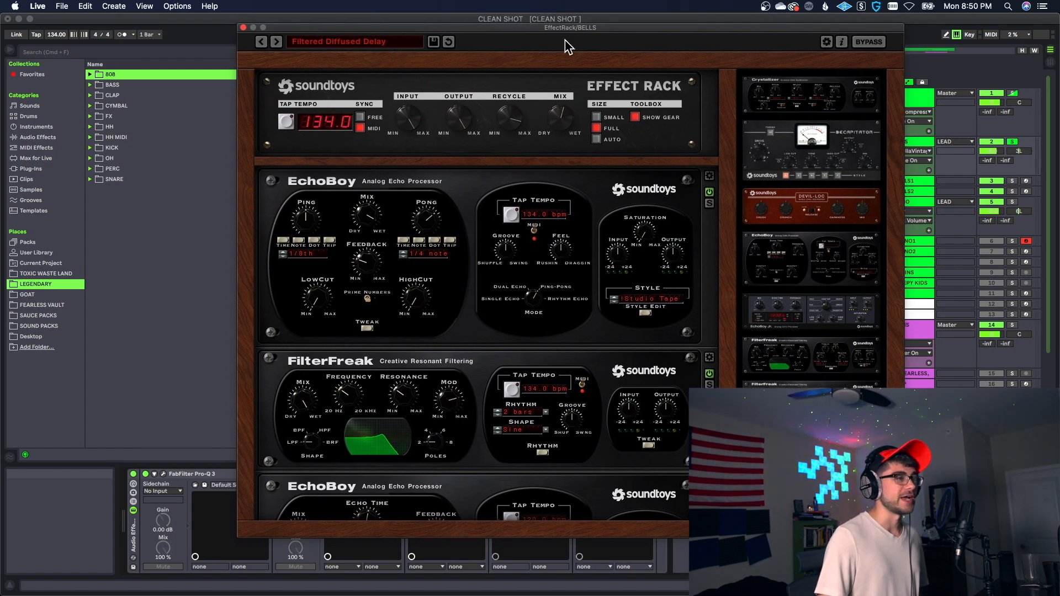
scroll(835, 196, "down", 5)
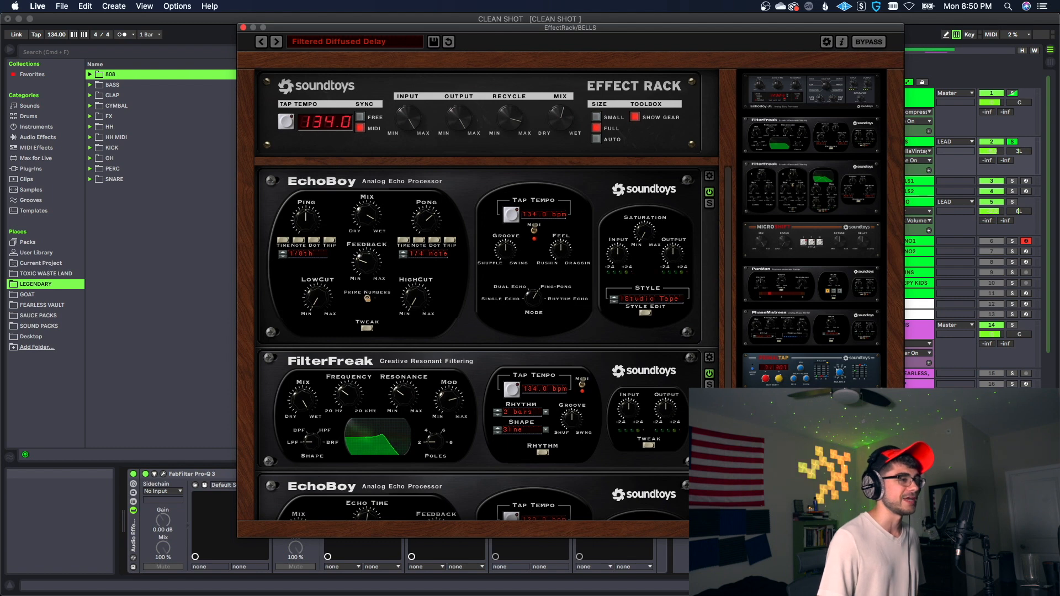
scroll(811, 221, "up", 5)
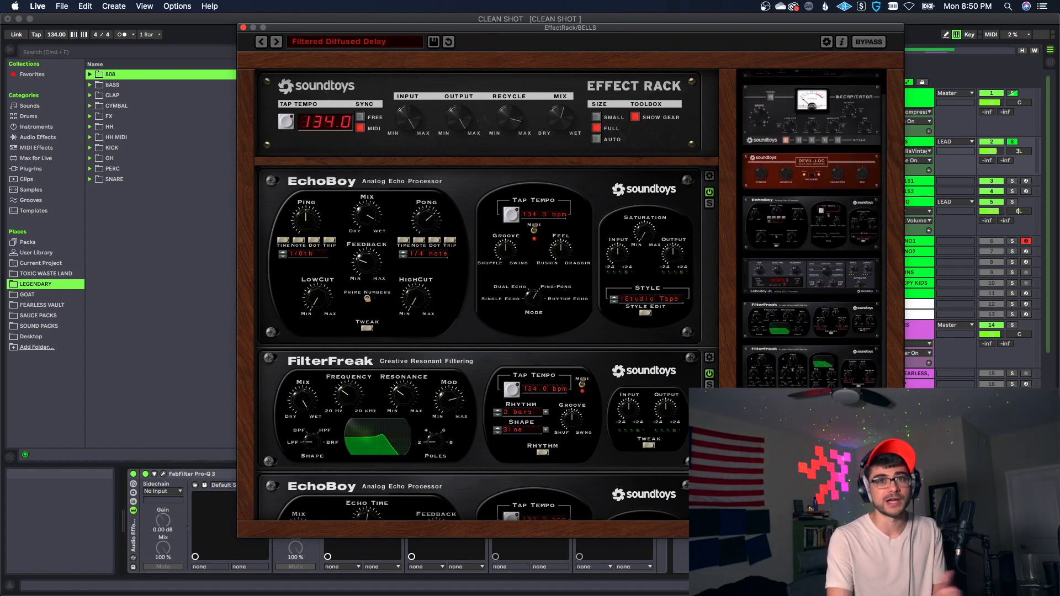
scroll(812, 221, "up", 2)
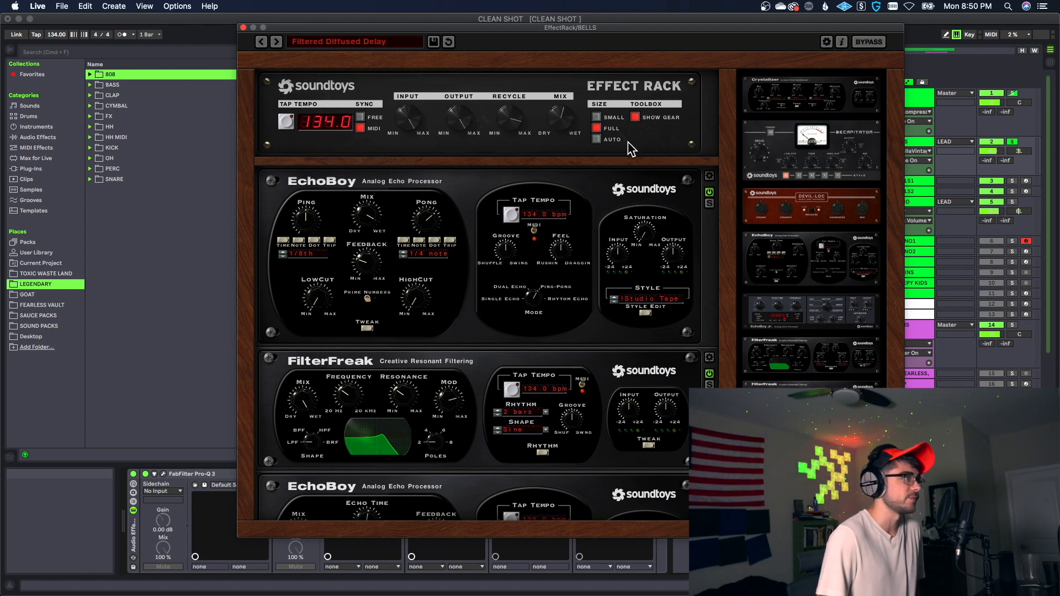
left_click(326, 40)
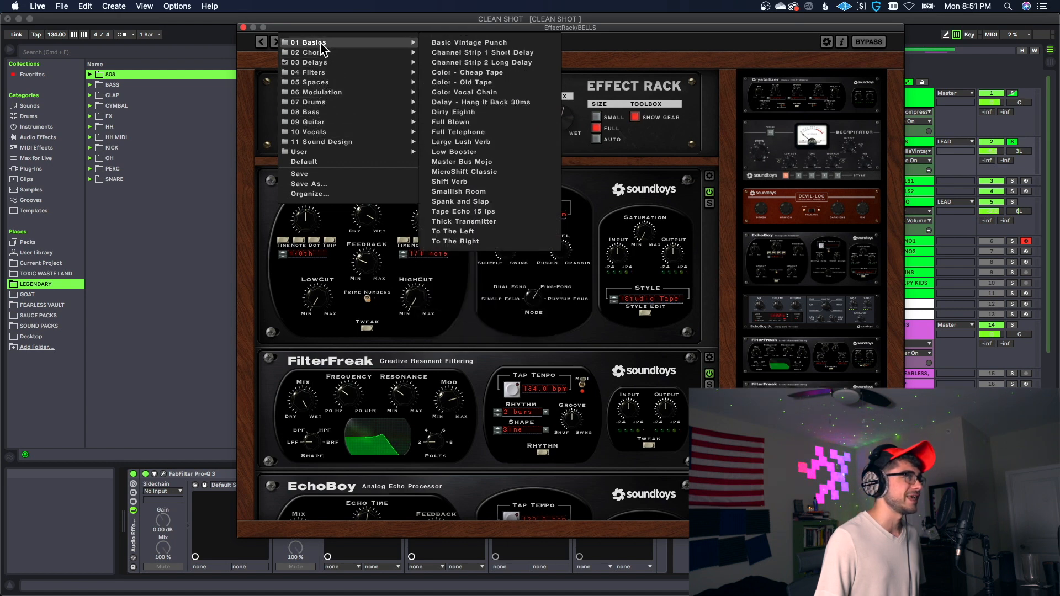
mouse_move(351, 107)
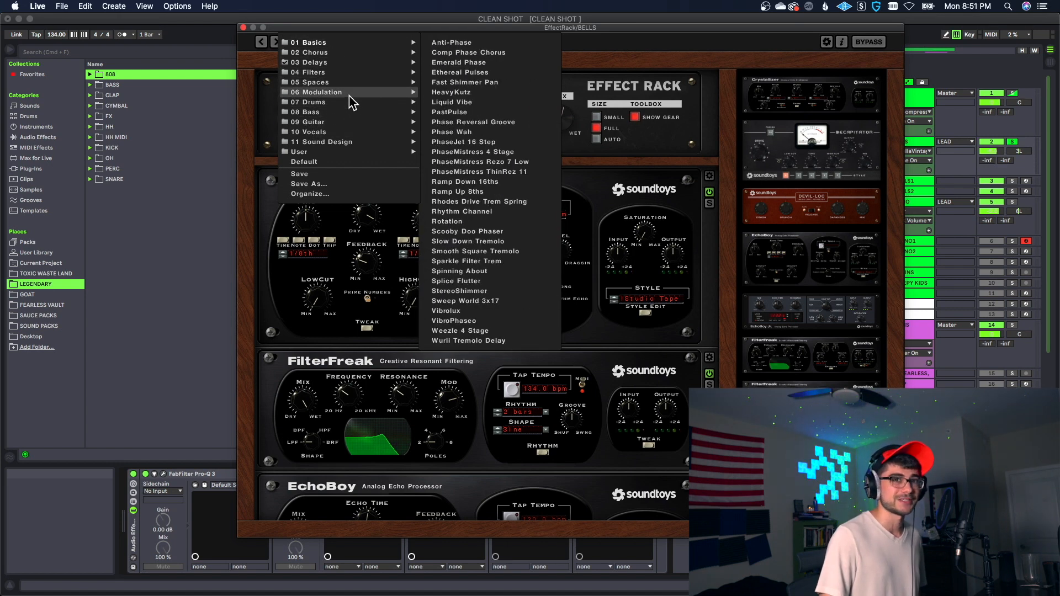
mouse_move(342, 64)
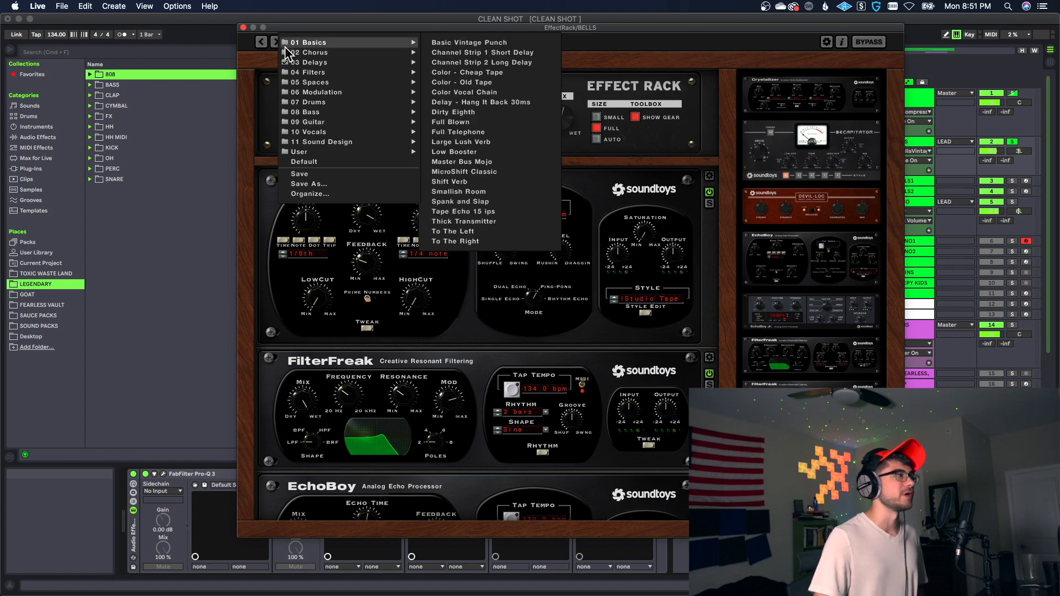
left_click(249, 59)
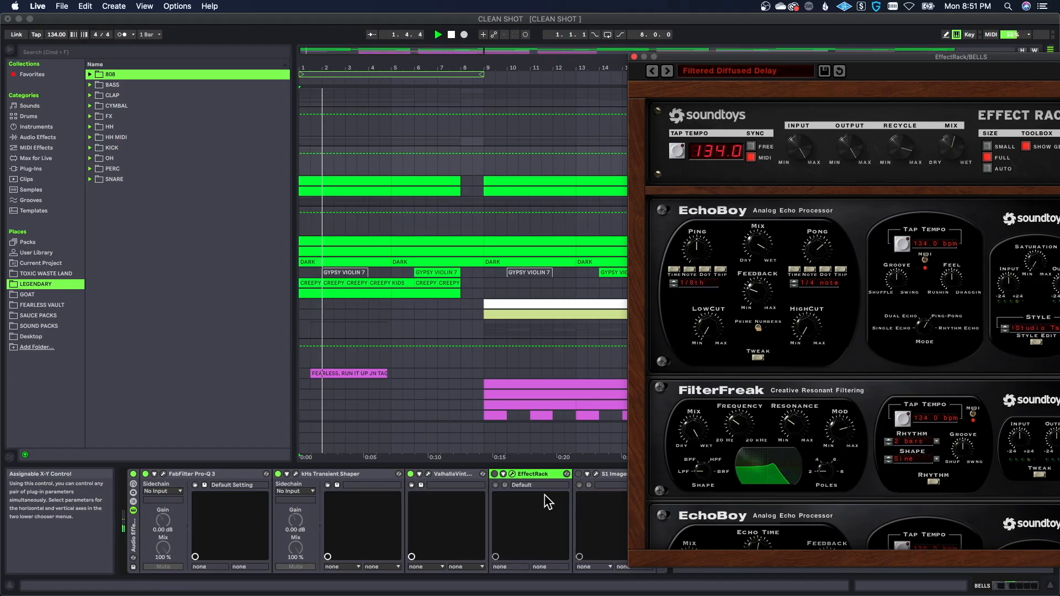
left_click(495, 475)
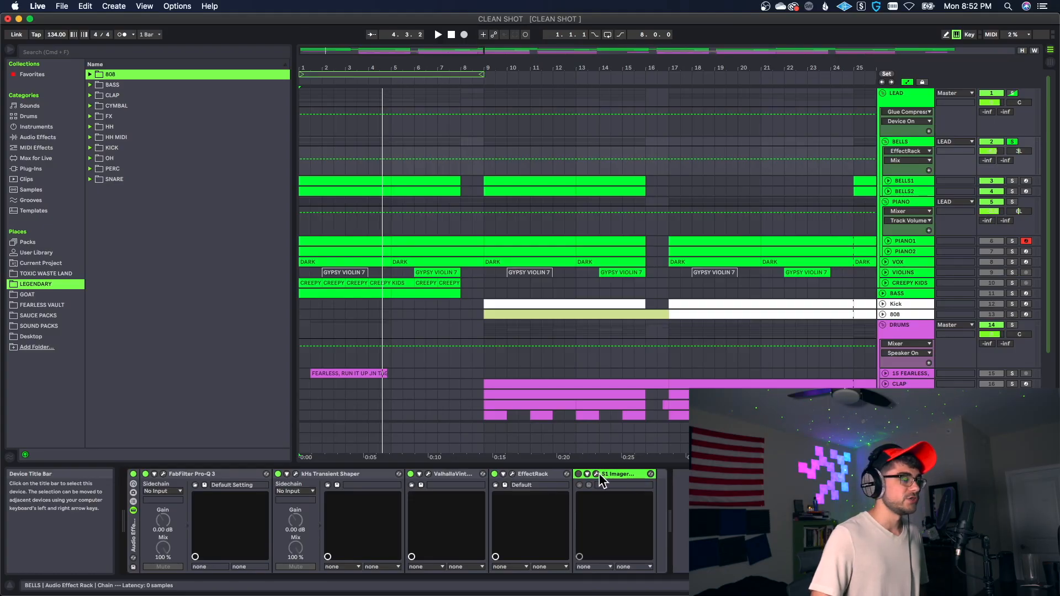
Switch on the S1 Stereo Imager on the BELLS group and try out its stereo width, up to 2.51.
left_click(595, 474)
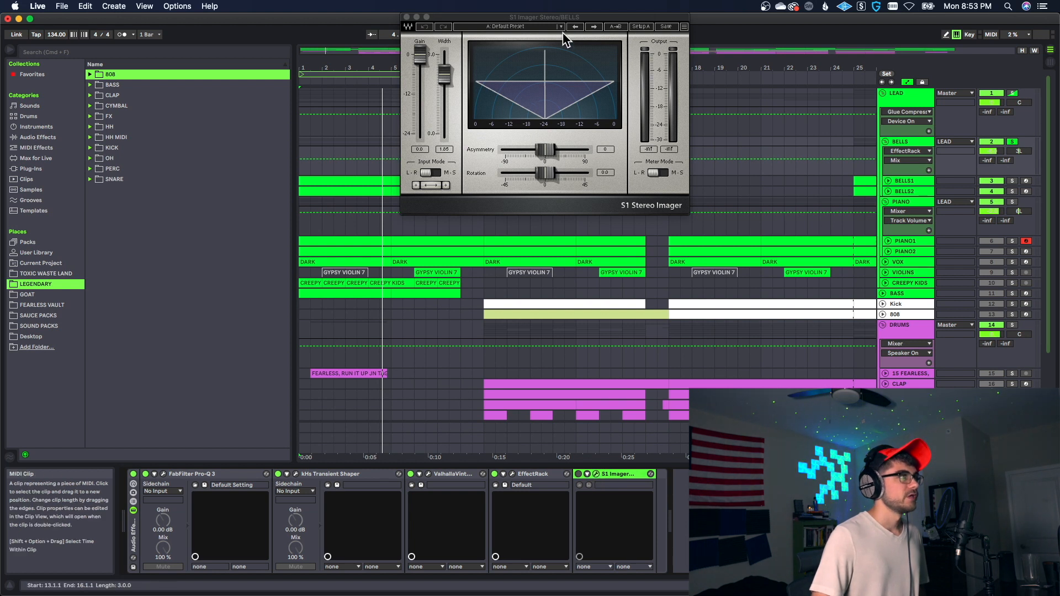
left_click_drag(565, 21, 581, 54)
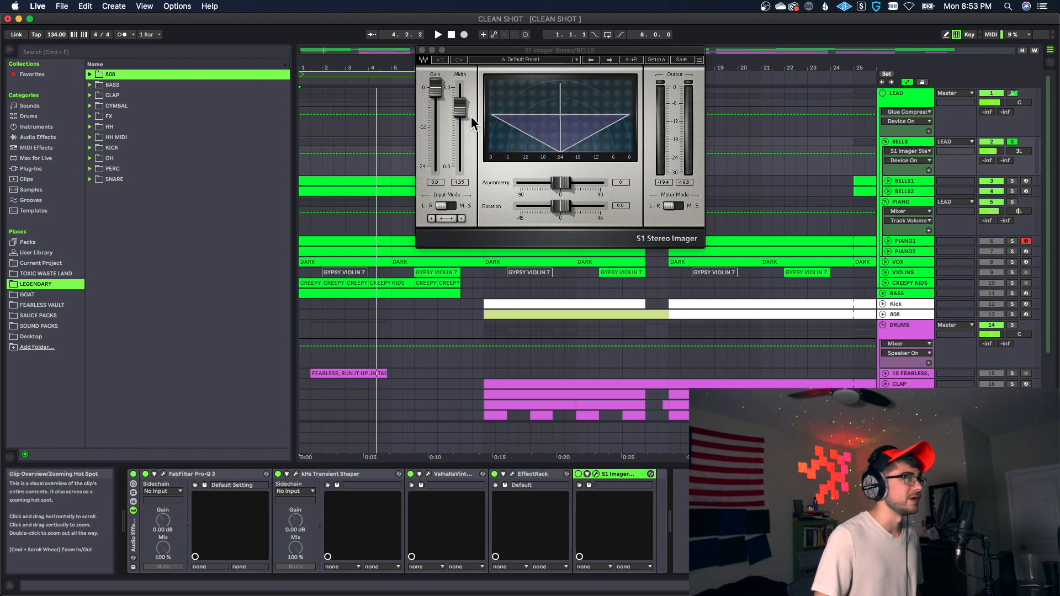
left_click_drag(458, 113, 460, 89)
key("space")
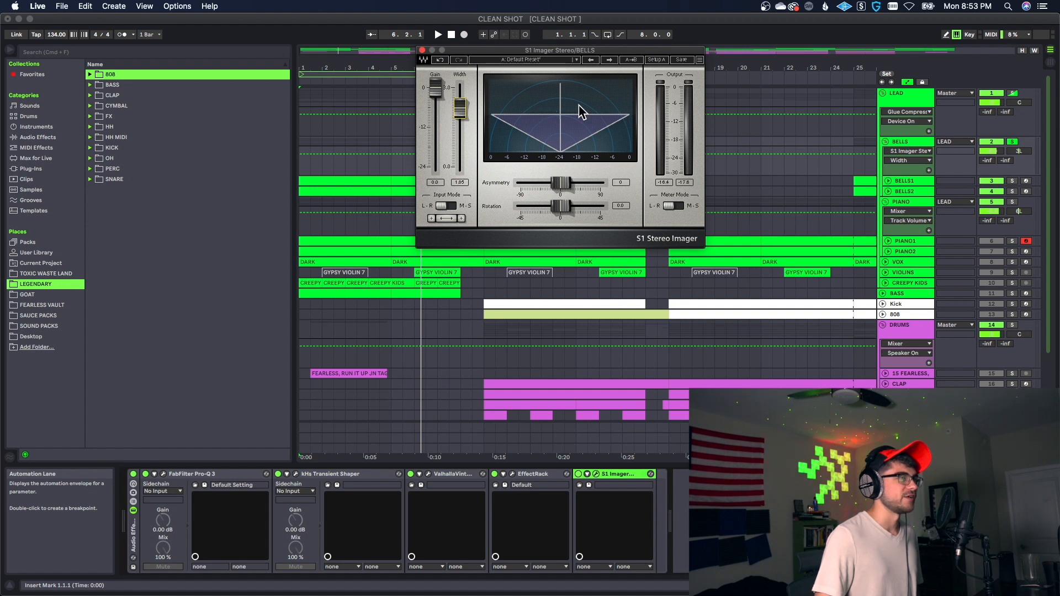
left_click_drag(465, 116, 466, 109)
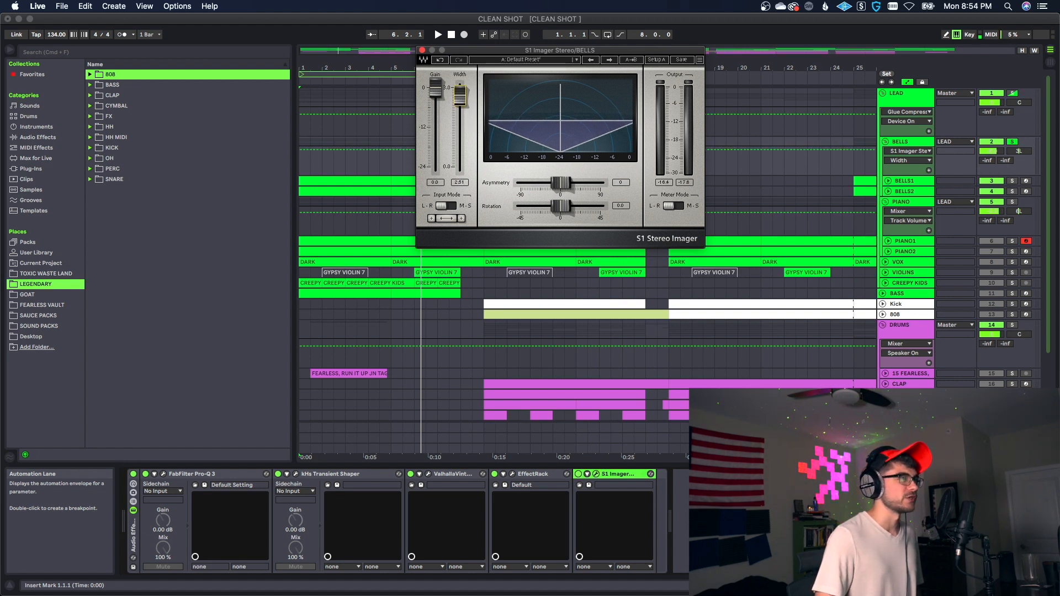
mouse_move(459, 100)
left_mouse_down()
mouse_move(460, 142)
mouse_move(459, 108)
left_mouse_up()
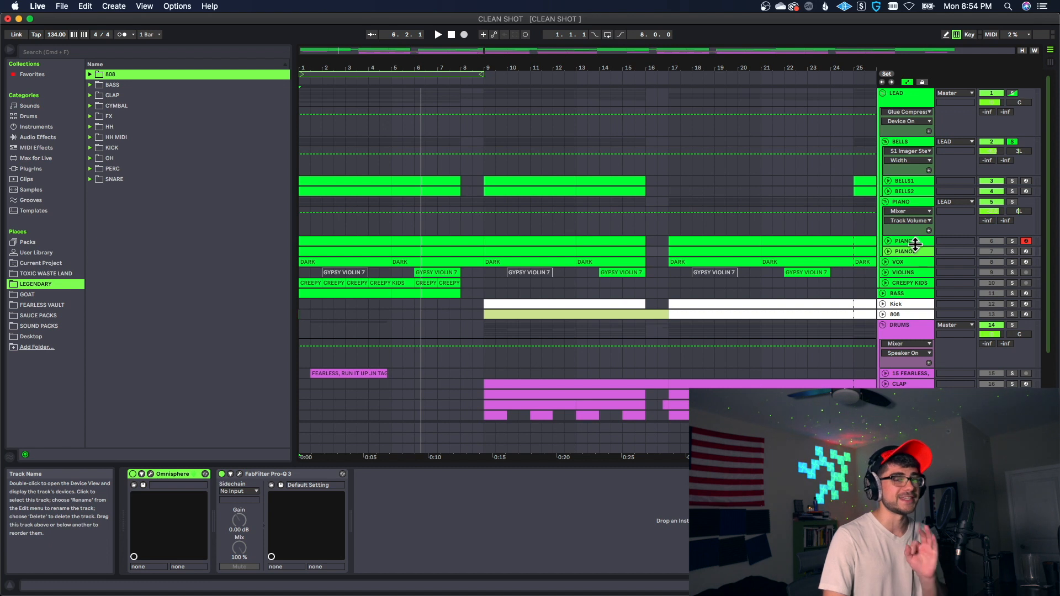
Examine the Pro-Q 3 low-cut curves on the PIANO1 and PIANO2 tracks and on the PIANO group.
left_click(908, 202)
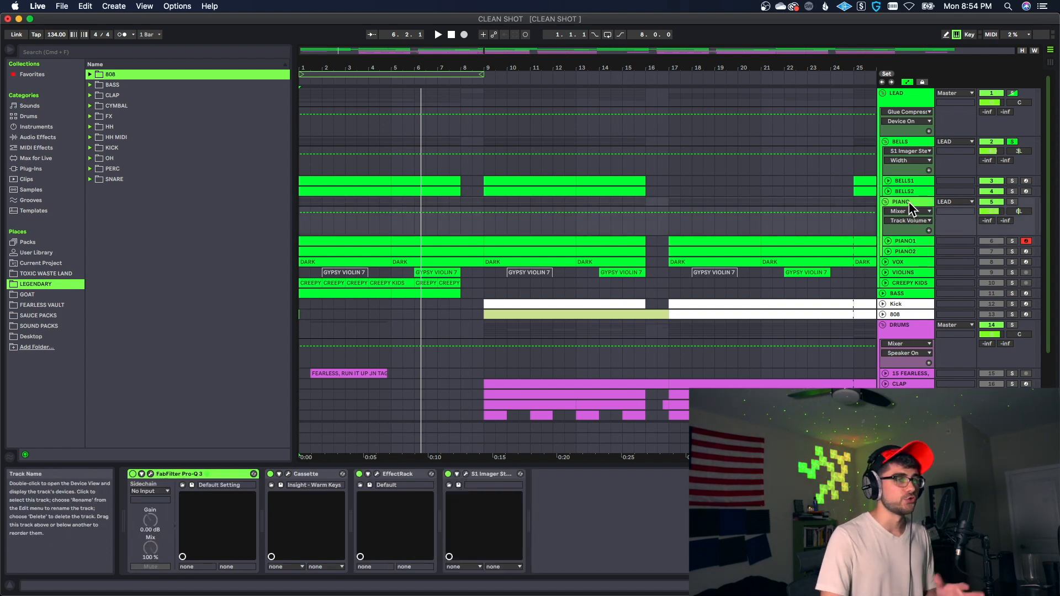
left_click(909, 241)
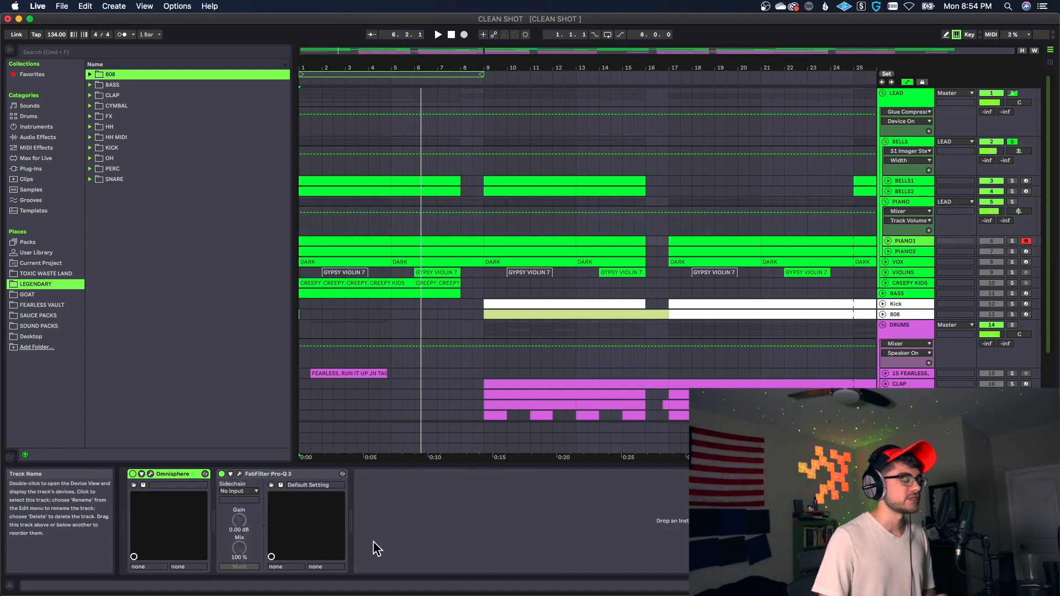
left_click(239, 474)
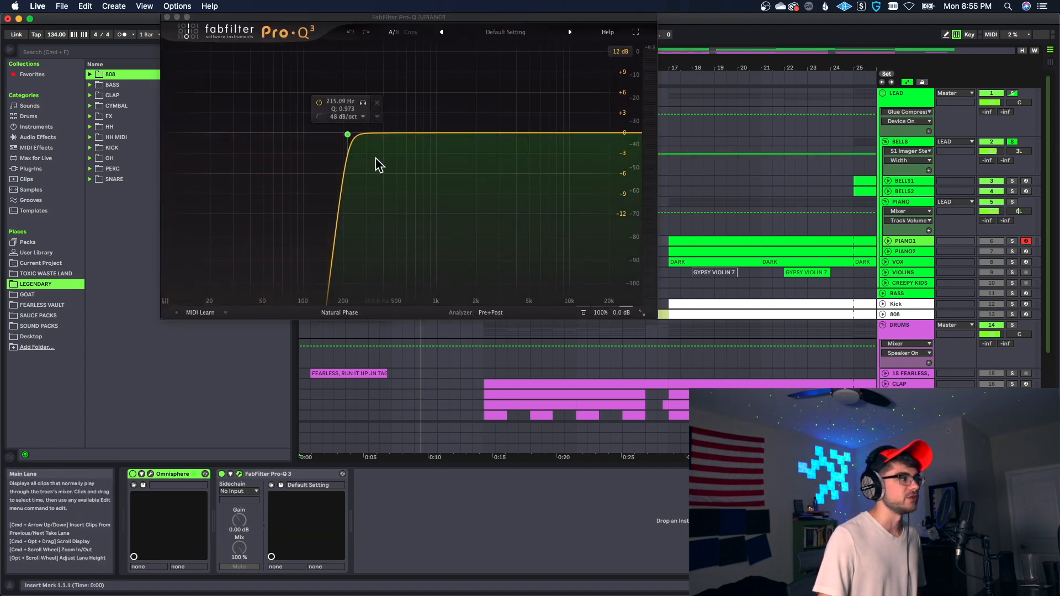
left_click(167, 17)
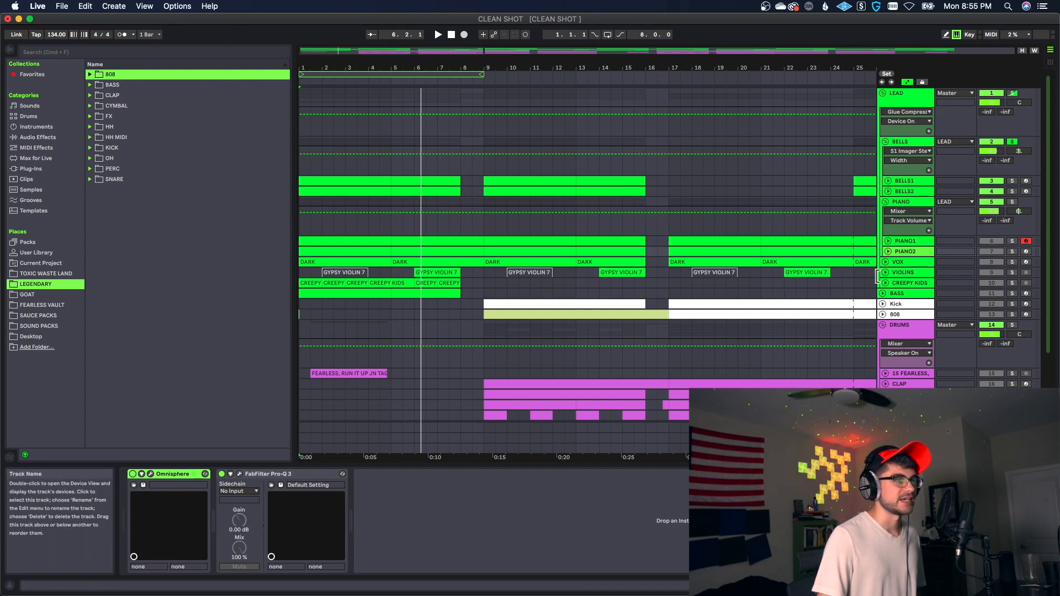
left_click(239, 474)
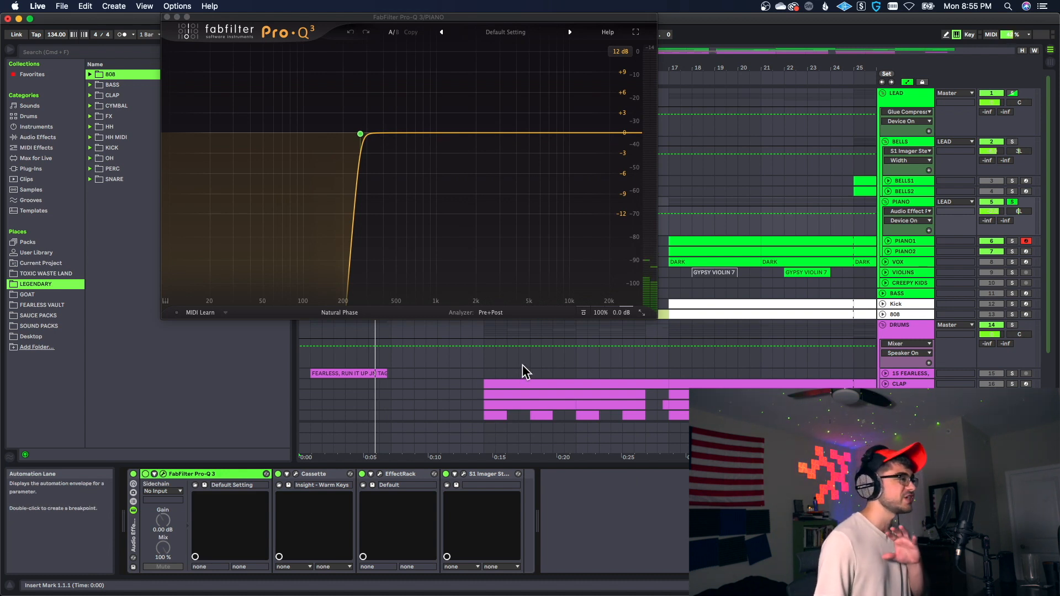
mouse_move(360, 135)
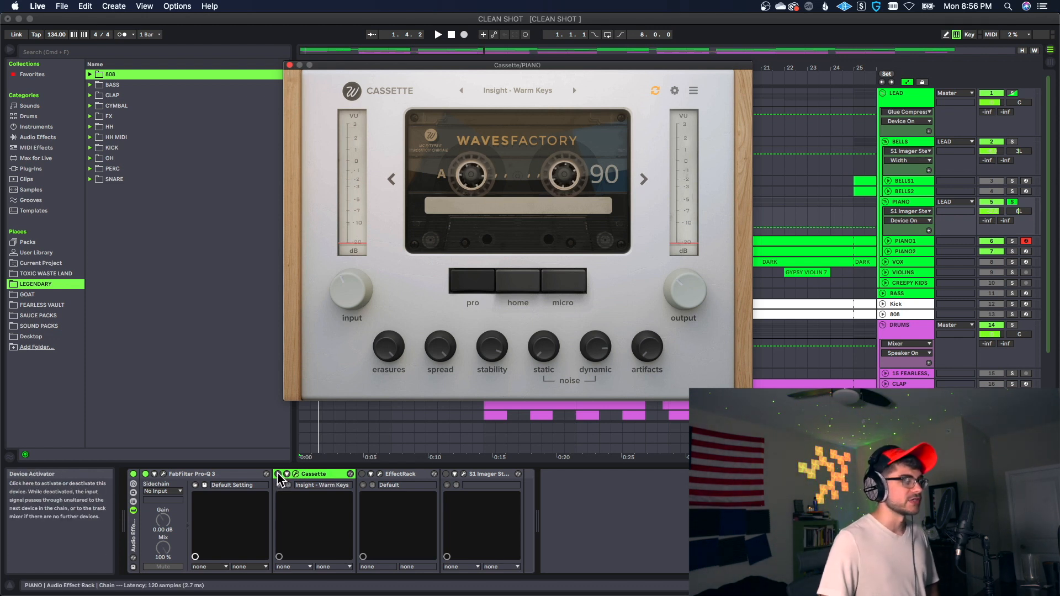
Switch on the Cassette plug-in on the PIANO group during playback, and bring the group's EffectRack into view.
key("space")
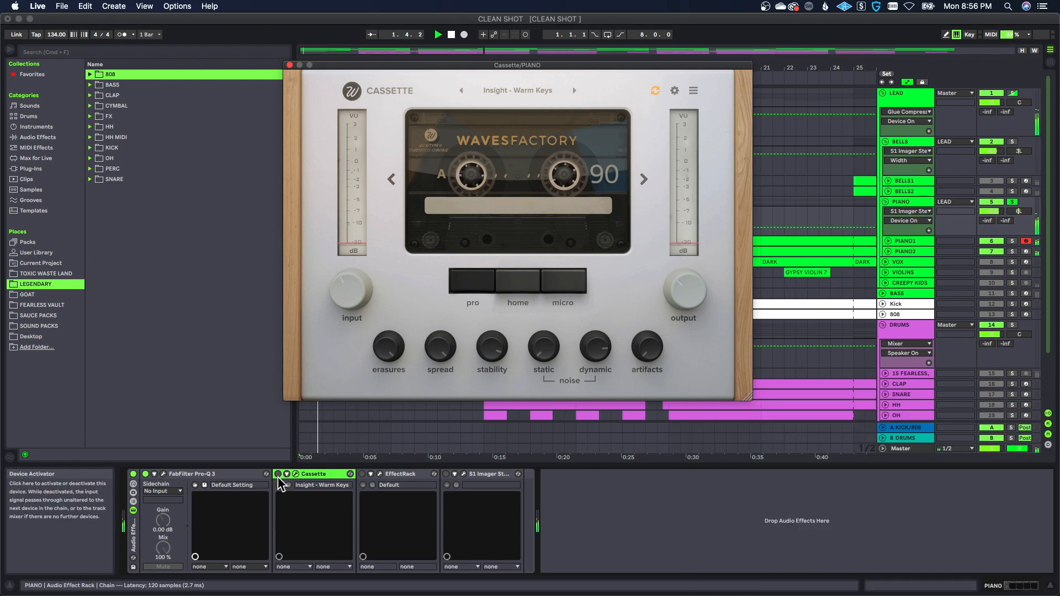
left_click(278, 473)
key("space")
key("space")
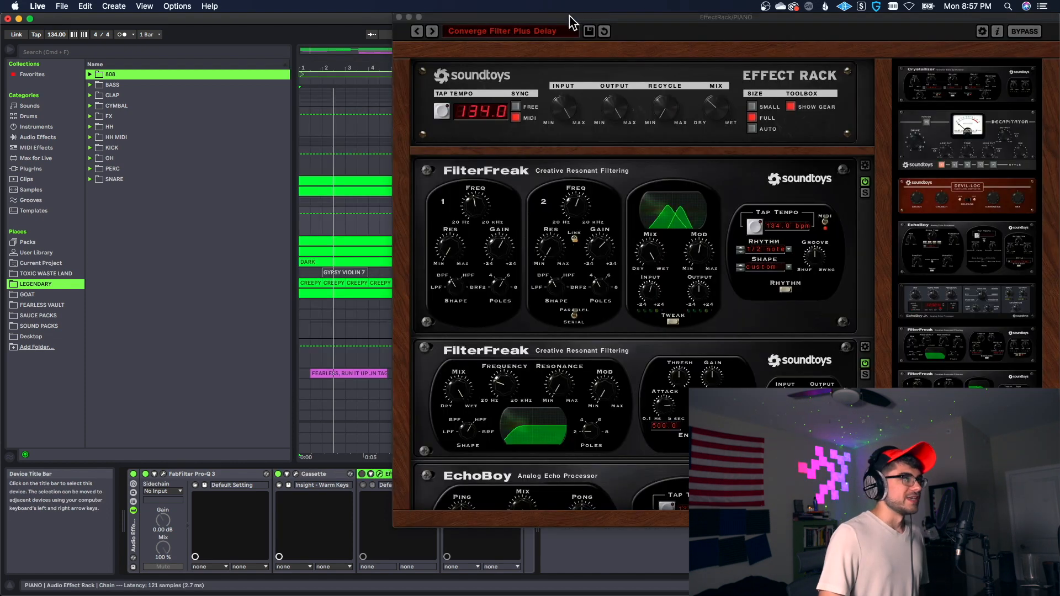
left_click_drag(569, 17, 462, 20)
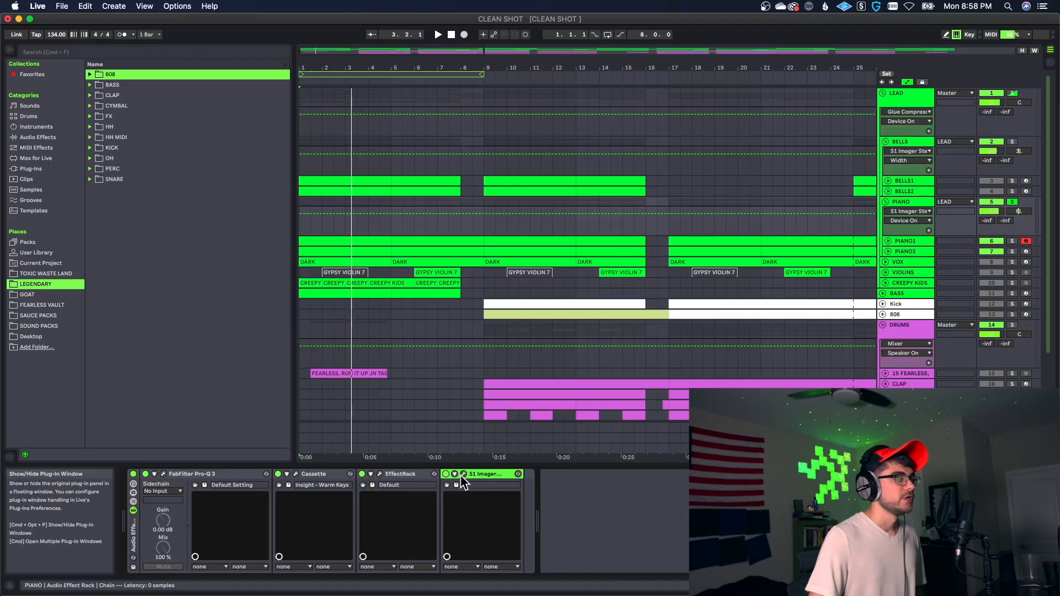
Try an S1 Stereo Imager width of 1.07 on the PIANO group and undo the change.
left_click(464, 474)
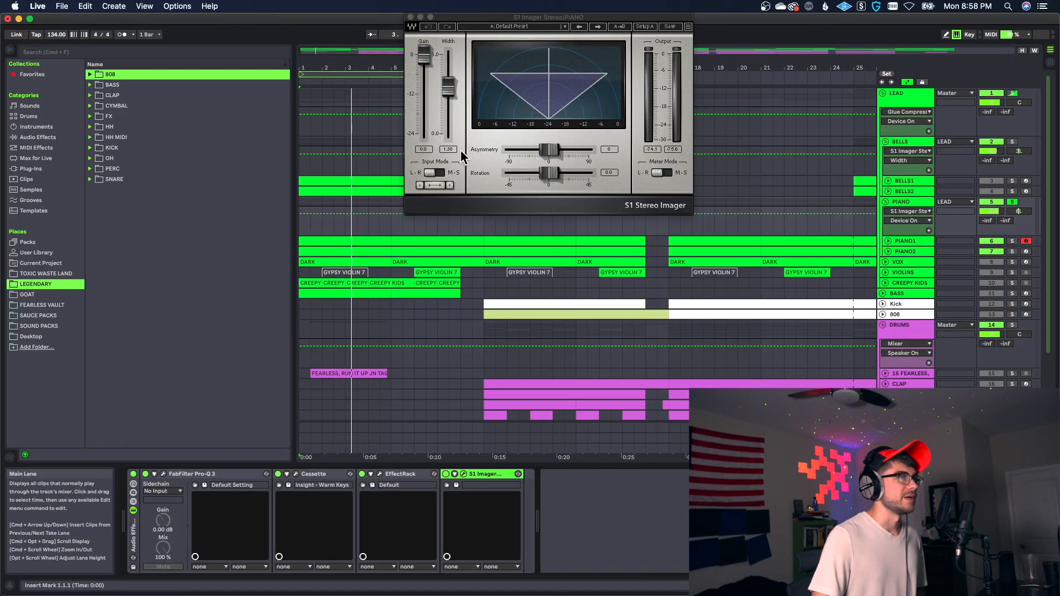
left_click_drag(444, 96, 444, 102)
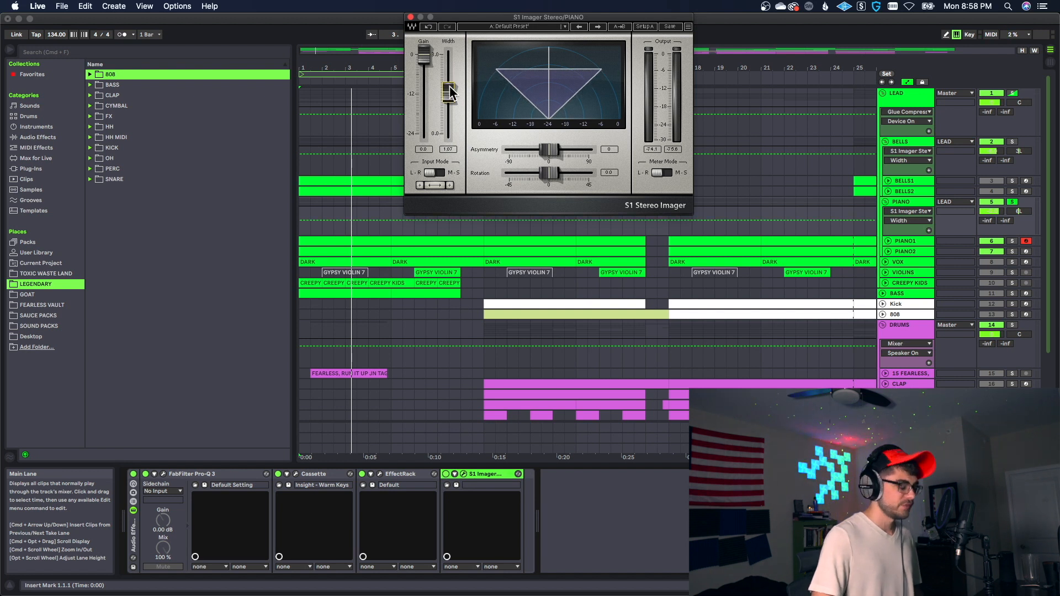
key("super+z")
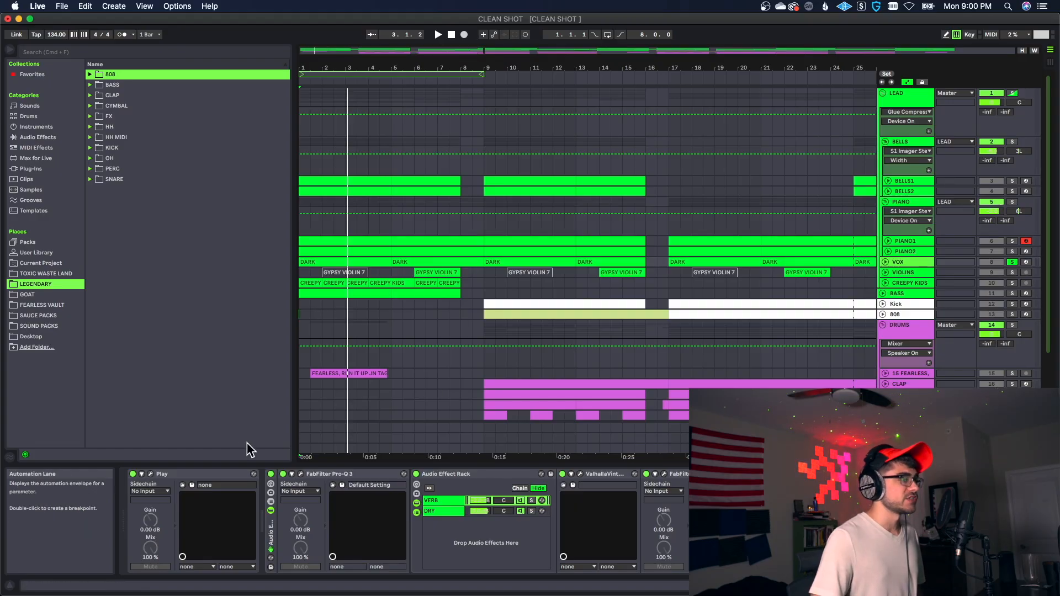
Play back the soloed VOX track with its outer audio effect rack switched off and back on to compare.
left_click(270, 474)
key("space")
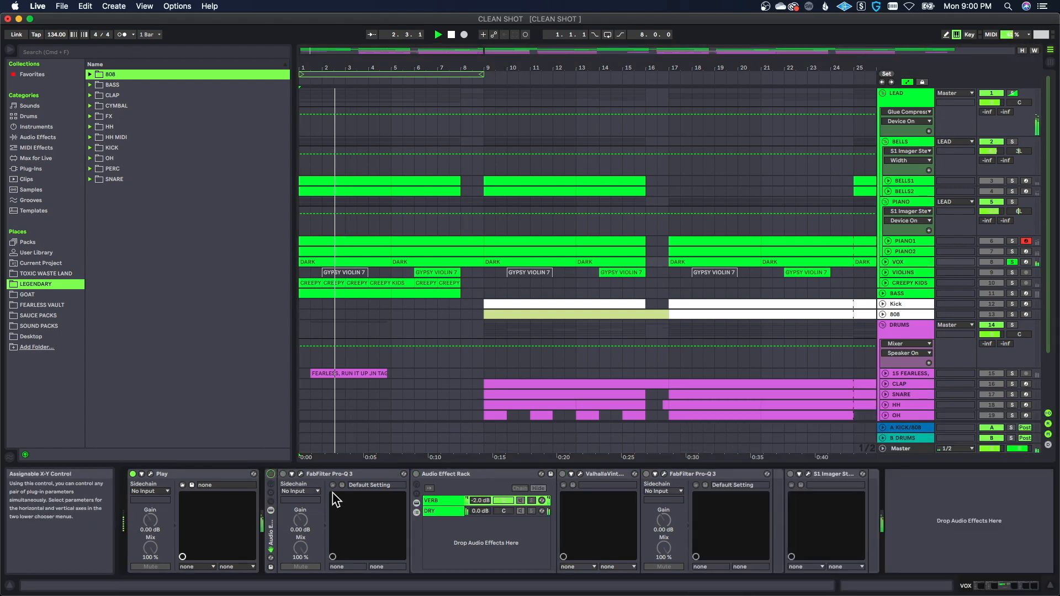
left_click(270, 474)
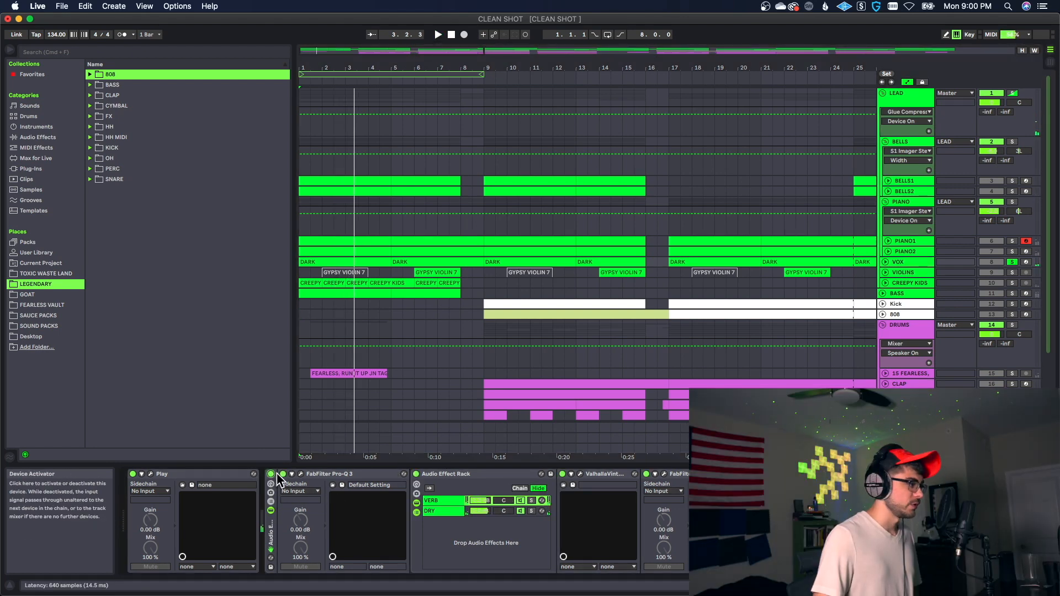
key("space")
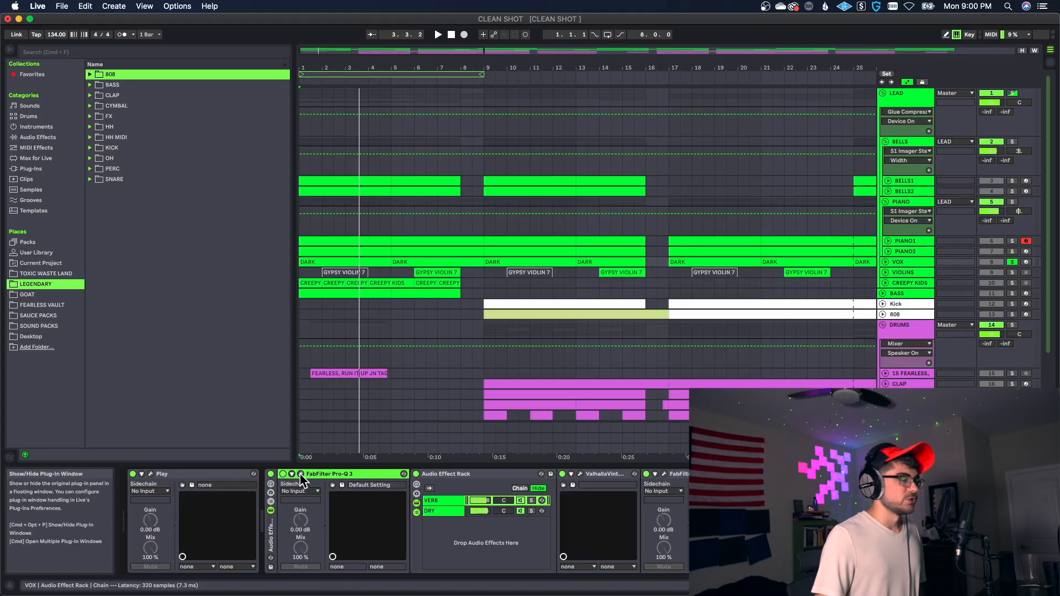
Examine the VOX track's Pro-Q 3 low-cut curve and the devices in the VERB and DRY chains.
left_click(300, 473)
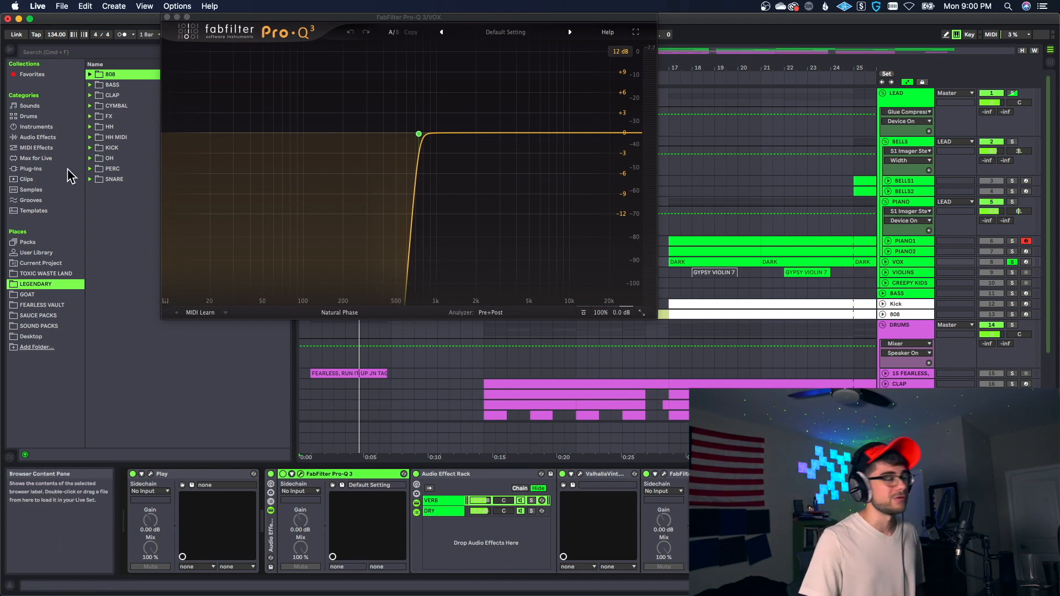
left_click(528, 474)
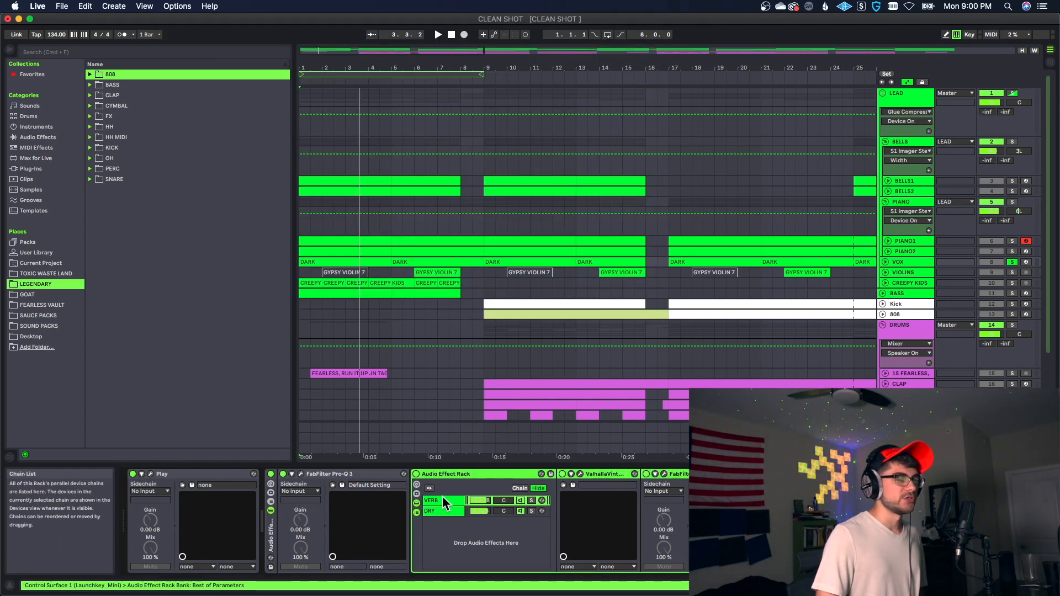
left_click(604, 475)
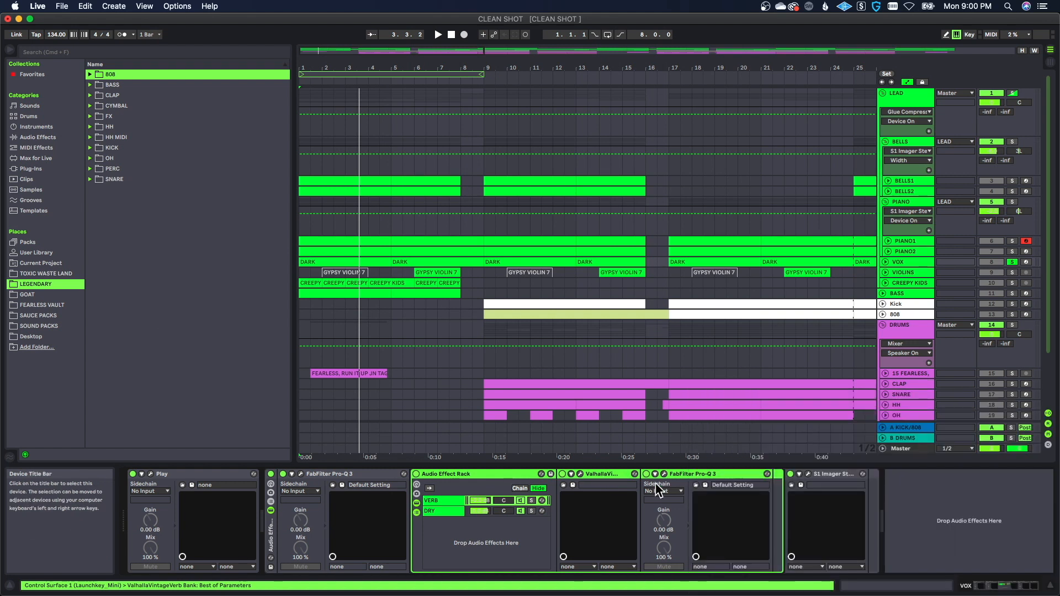
left_click(446, 510)
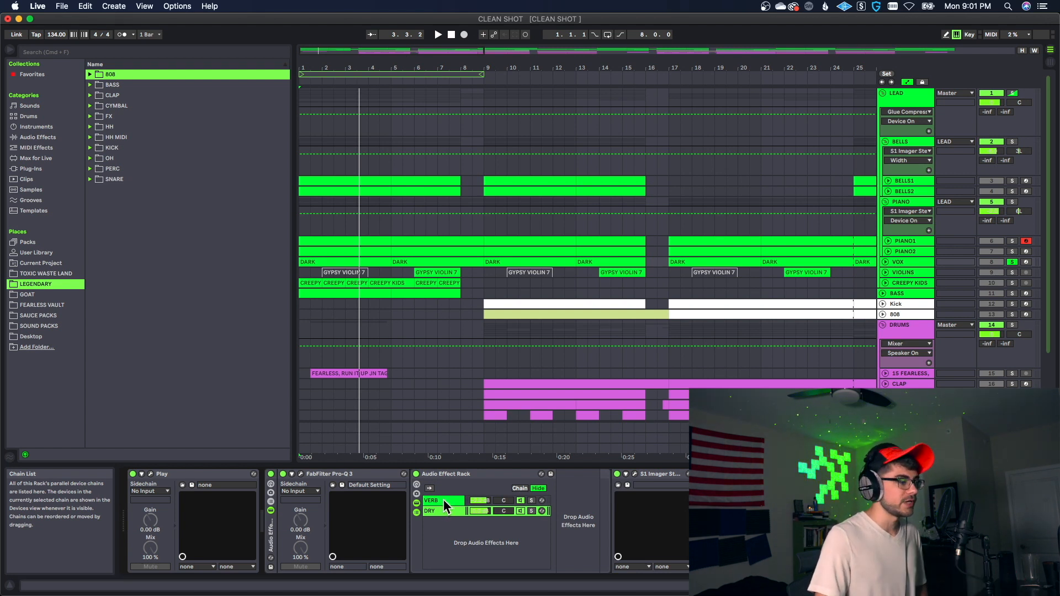
Examine the ValhallaVintageVerb reverb settings, including the mix, in the VERB chain on the VOX track.
left_click(443, 500)
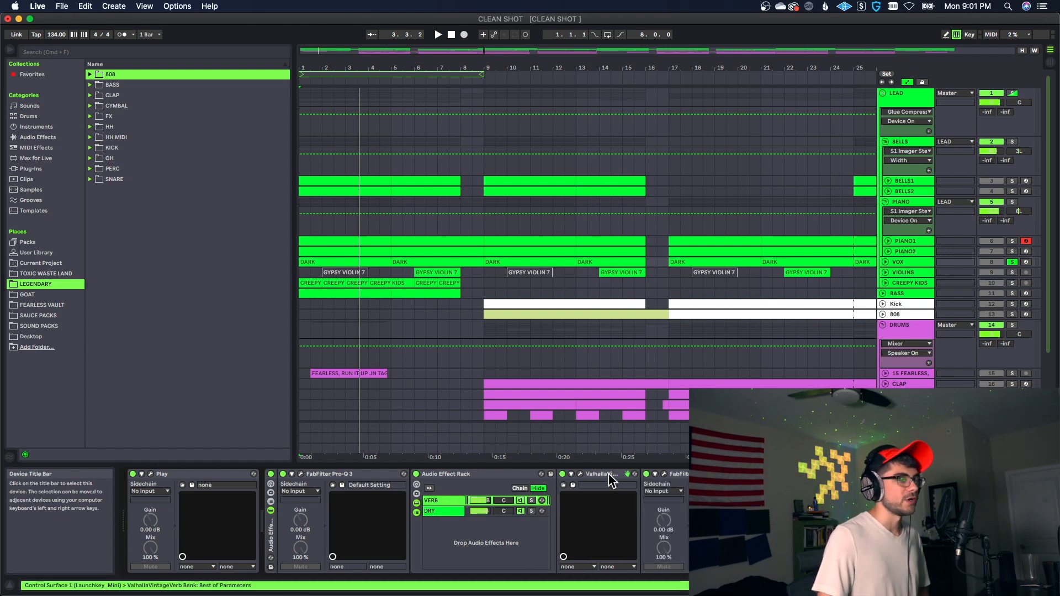
left_click(580, 473)
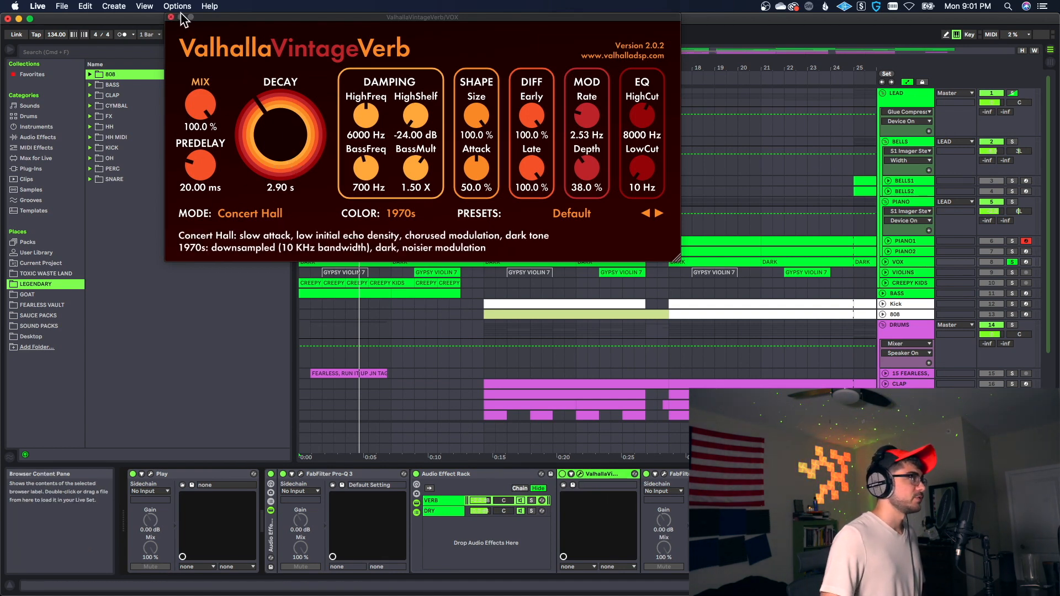
left_click(201, 84)
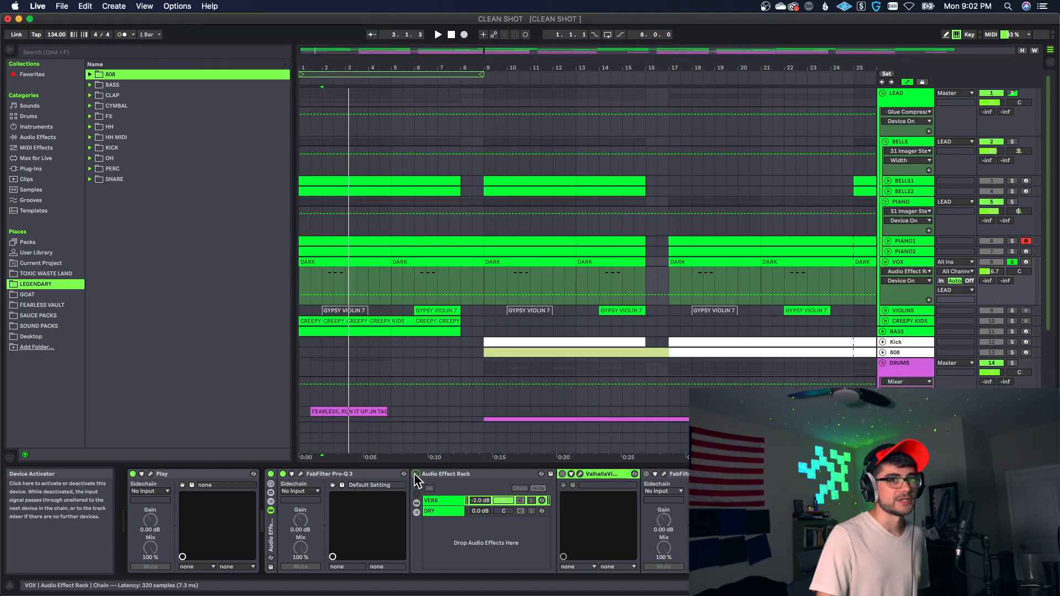
Switch on the VOX track's inner VERB/DRY Audio Effect Rack during playback, and open the Pro-Q 3 that follows the reverb.
key("space")
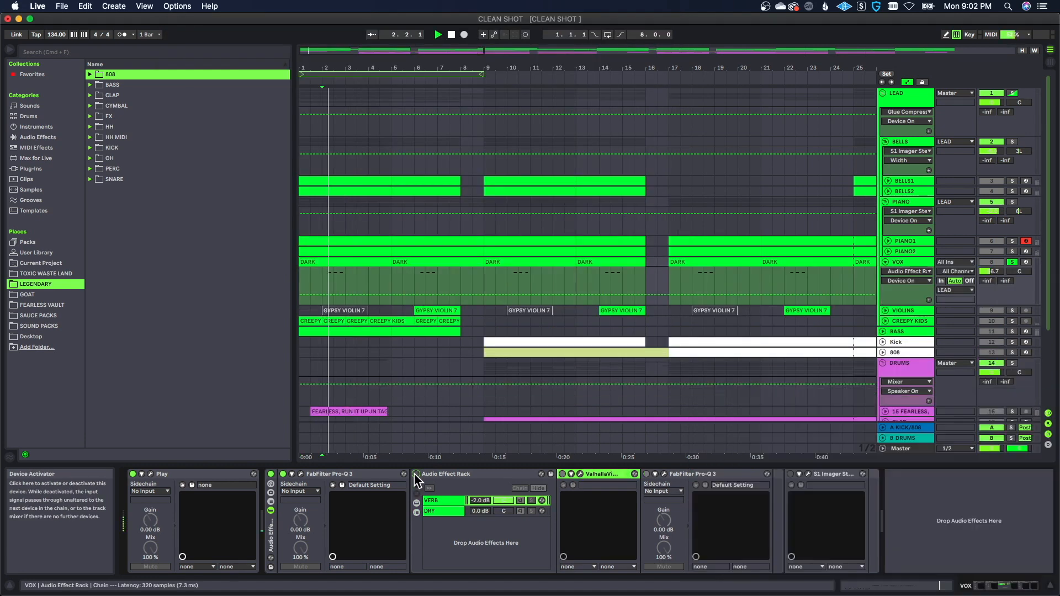
left_click(415, 474)
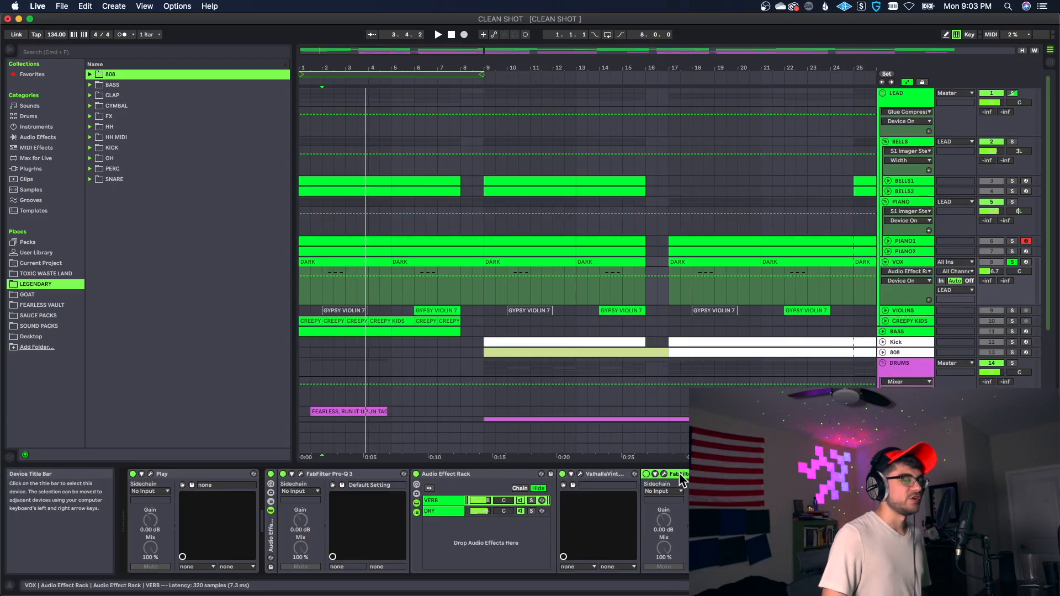
left_click(664, 474)
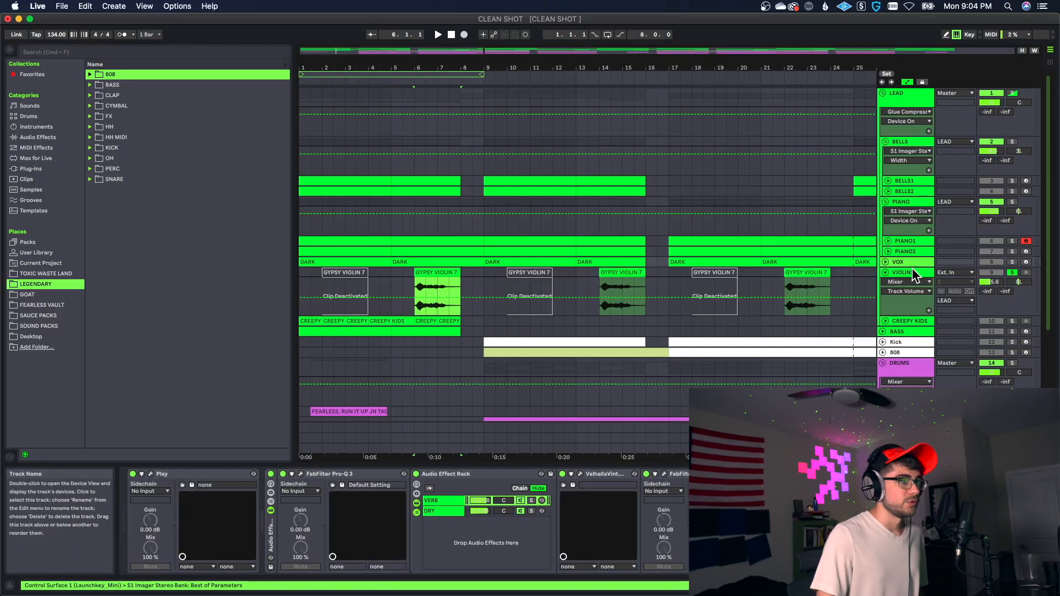
Examine the low-cut curve of the FabFilter Pro-Q 3 on the VIOLINS track and close its window.
left_click(914, 274)
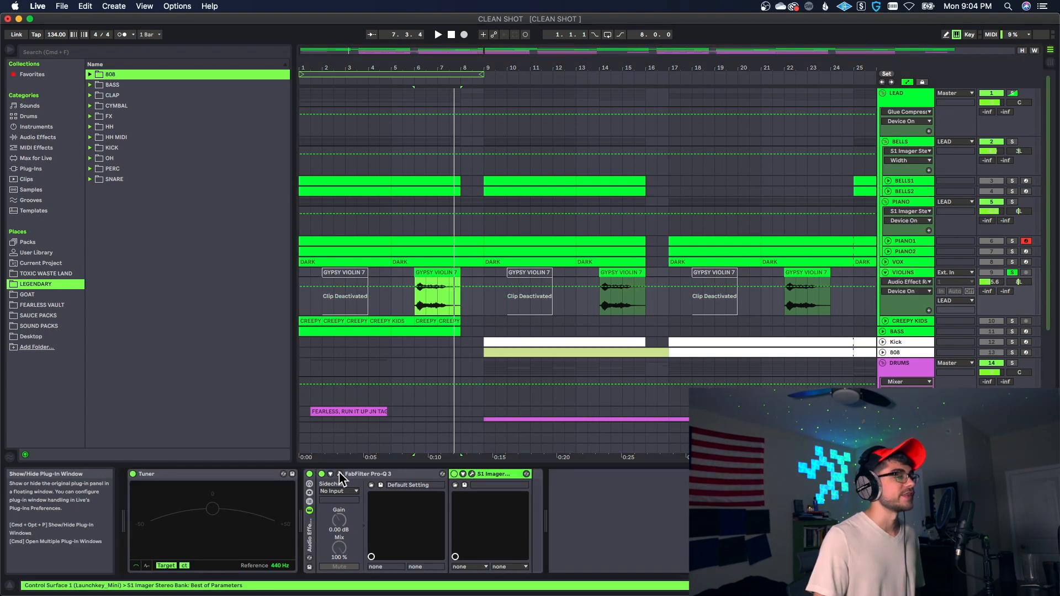
left_click(338, 474)
mouse_move(648, 173)
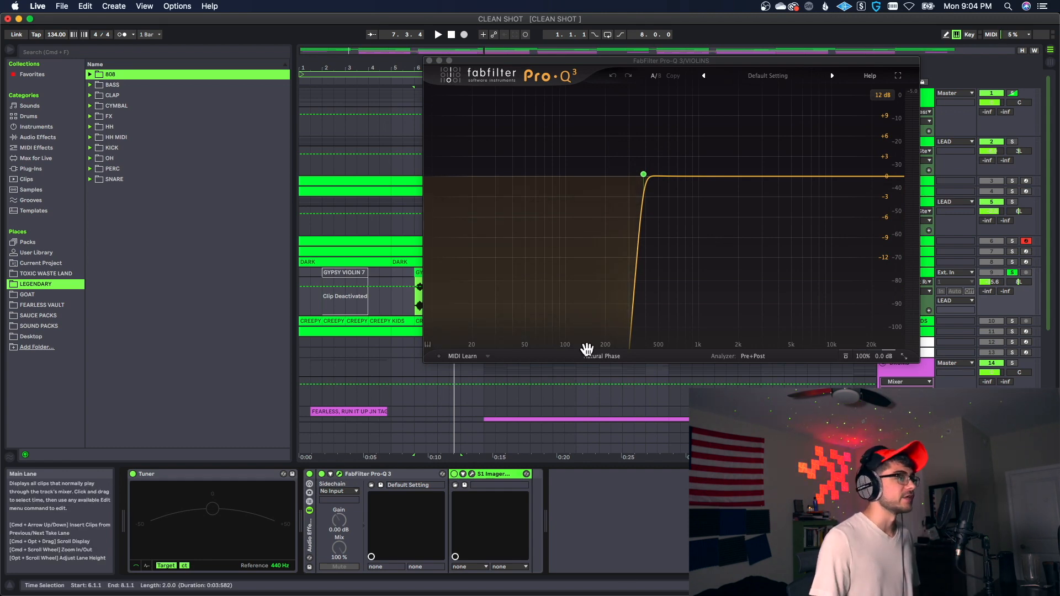
left_click(429, 61)
Open the S1 Stereo Imager on the VIOLINS track and place its window over the arrangement to view the width setting.
left_click(472, 474)
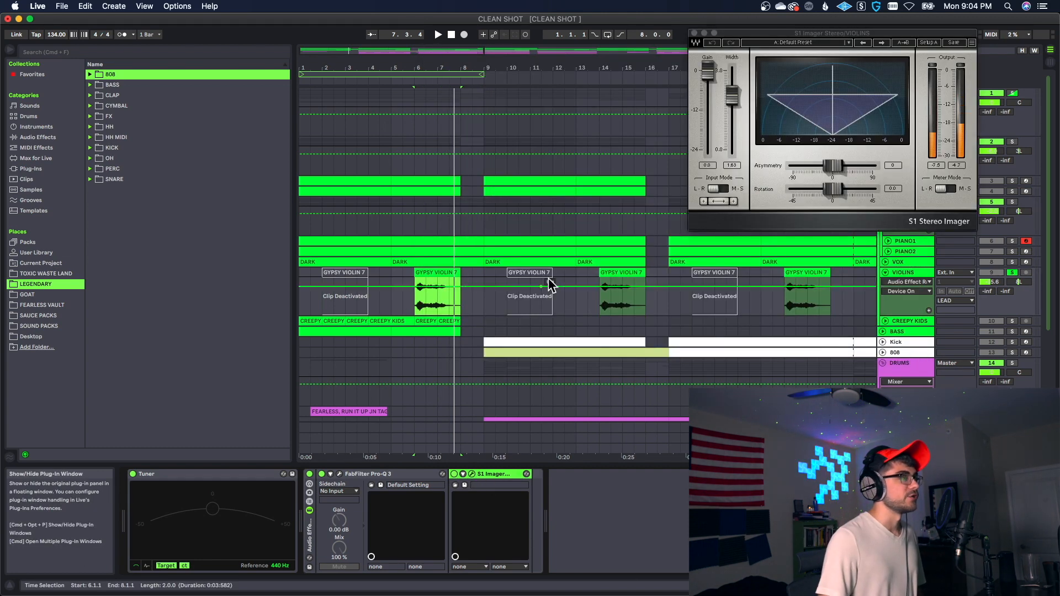
left_click_drag(771, 37, 481, 132)
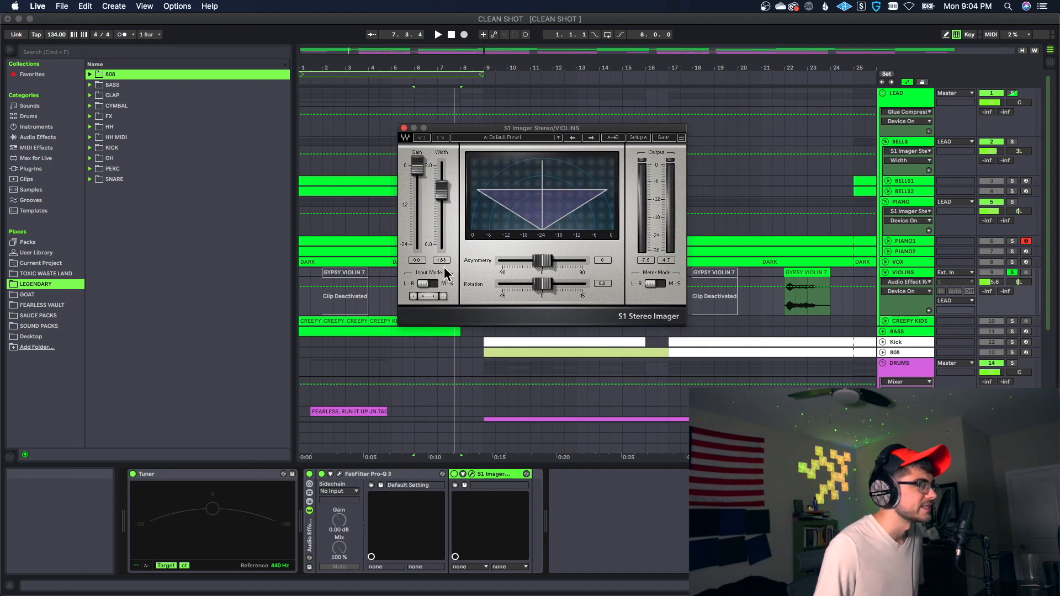
left_click_drag(494, 127, 508, 117)
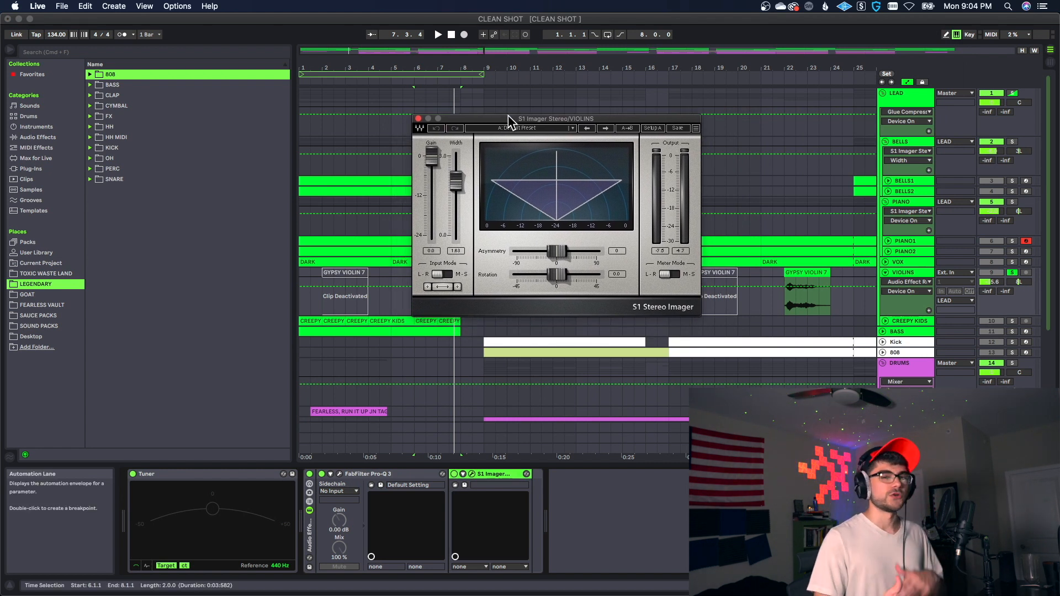